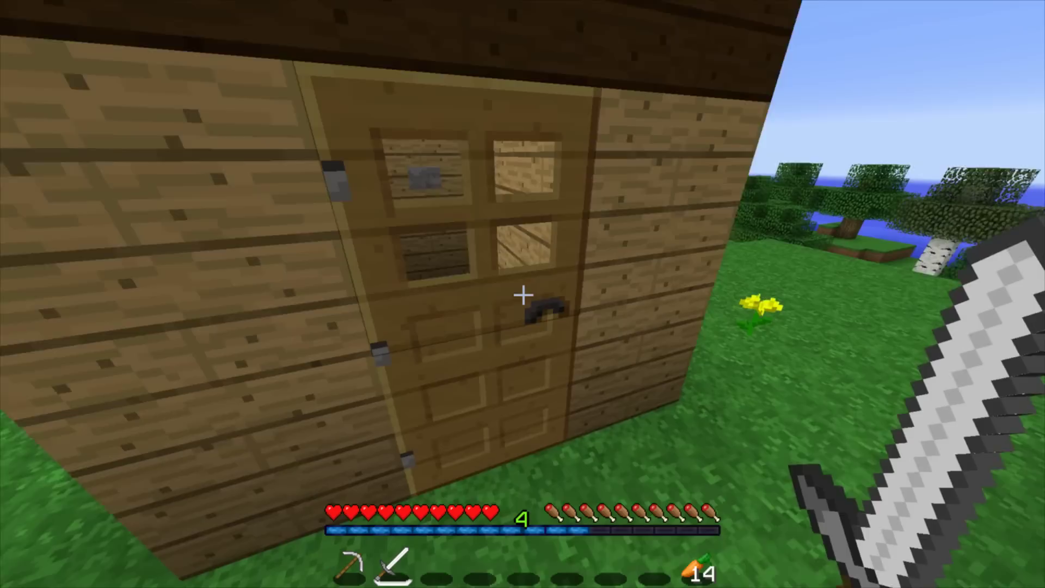
Step: Open the wooden house door to reveal the plank corridor beyond
{"action": "right_click", "coordinate": [523, 294]}
Step: Walk through the wooden corridor past the farmland to the stone wall, hitting the stone block overhead
{"action": "key", "text": "w"}
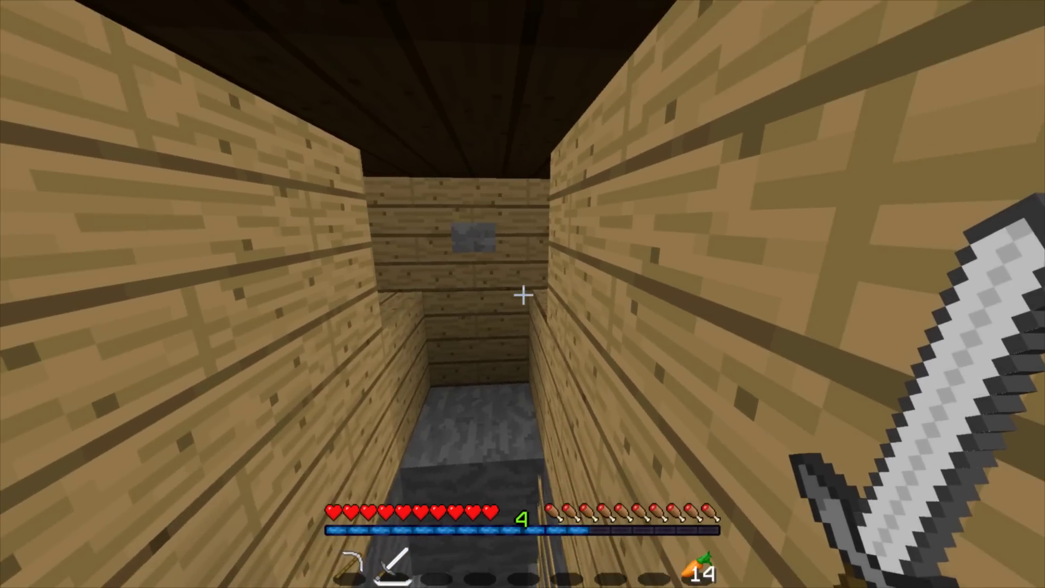
{"action": "key", "text": "w"}
{"action": "key", "text": "w"}
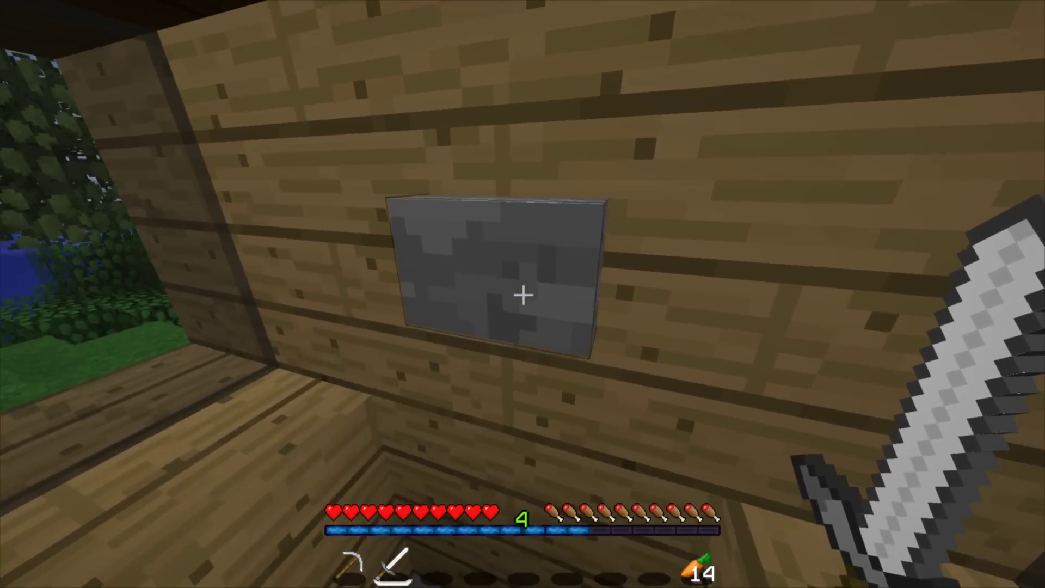
{"action": "key", "text": "w"}
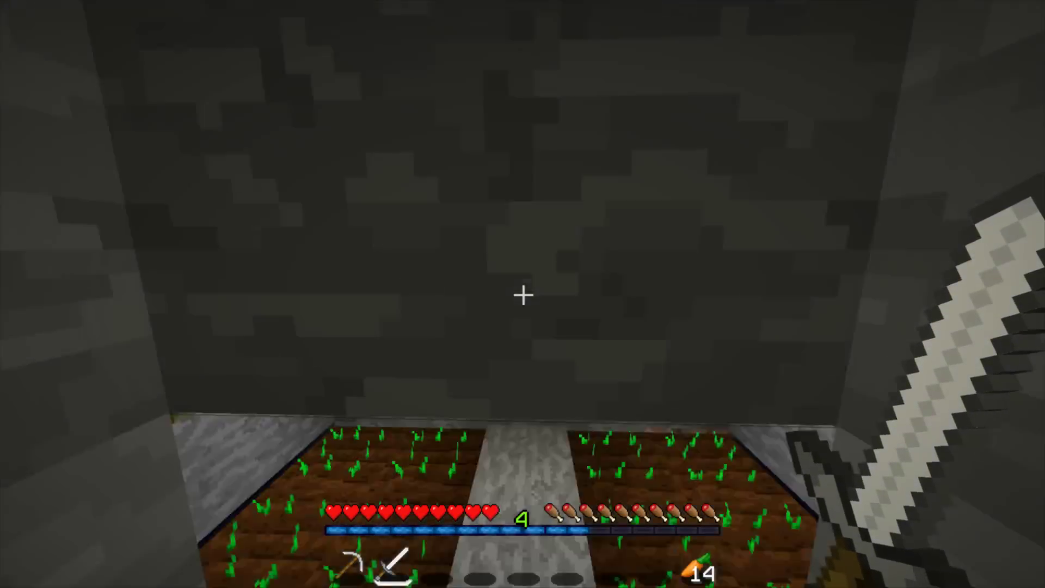
{"action": "key", "text": "w"}
{"action": "key", "text": "w"}
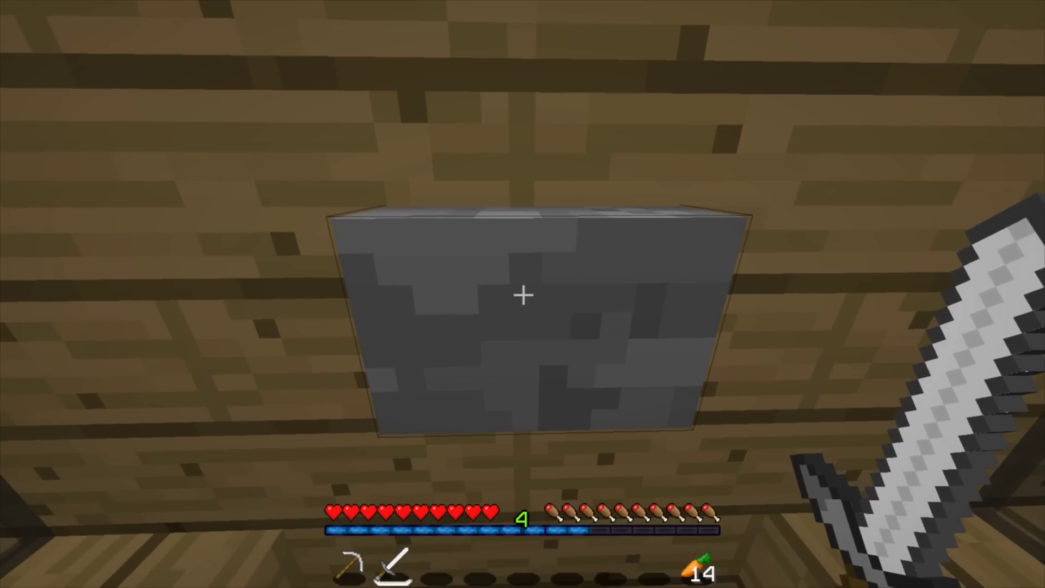
{"action": "left_click", "coordinate": [523, 295]}
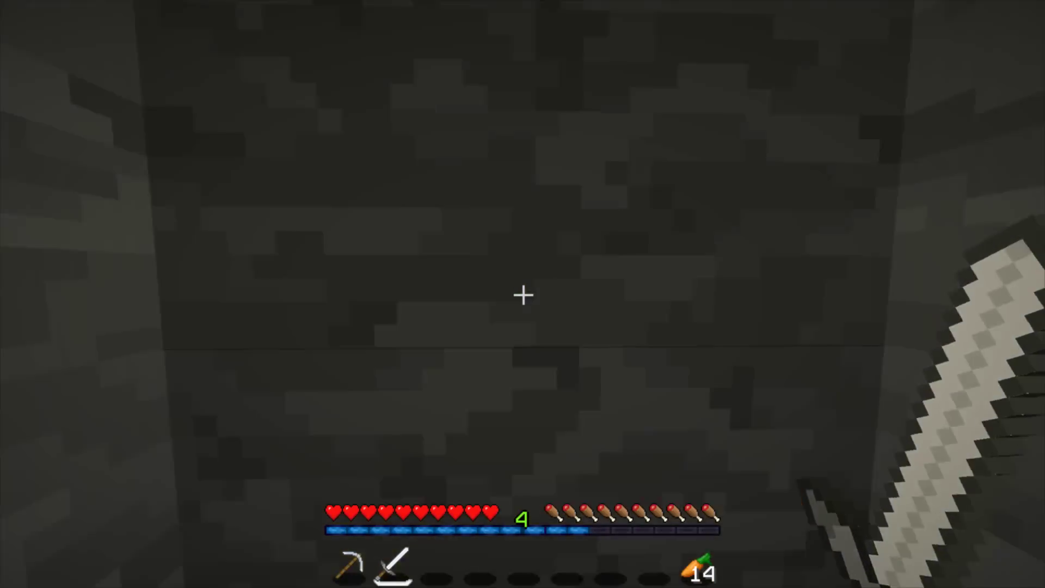